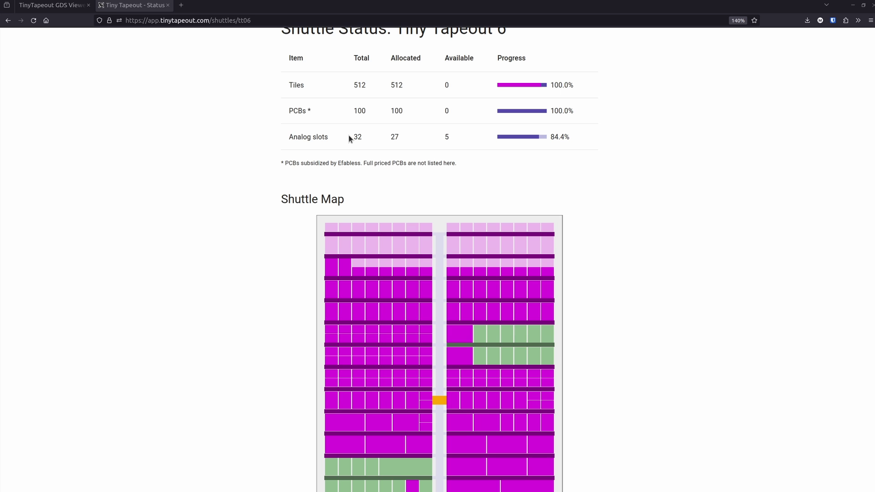
# Scroll the tt06 shuttle status page down to its Shuttle Map.
pyautogui.scroll(-3, 269, 218)
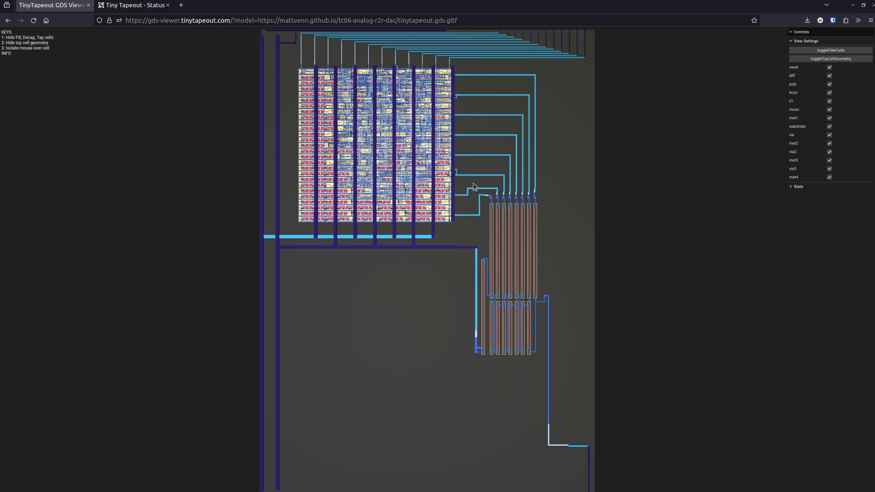
# Orbit, tilt and zoom the 3-D R2R DAC layout around the logic cell array and resistor ladder.
pyautogui.scroll(3, 483, 262)
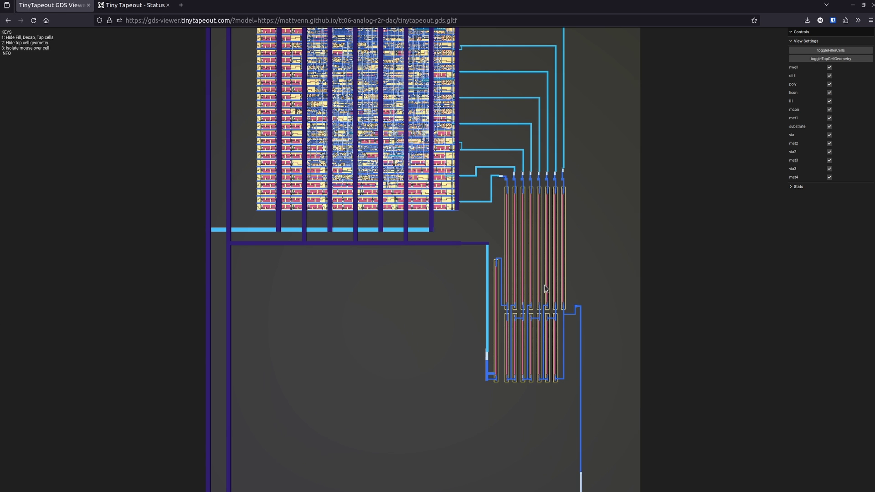
pyautogui.moveTo(468, 282); pyautogui.dragTo(463, 241)
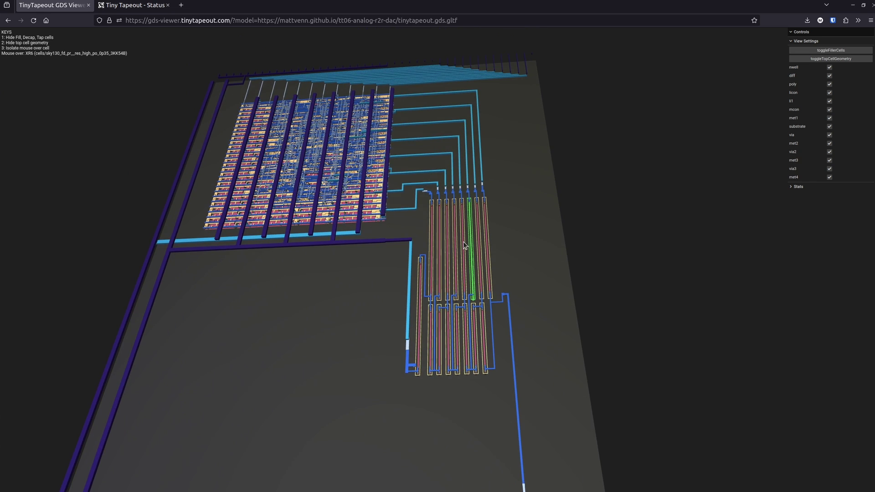
pyautogui.scroll(4, 489, 283)
pyautogui.scroll(-2, 487, 296)
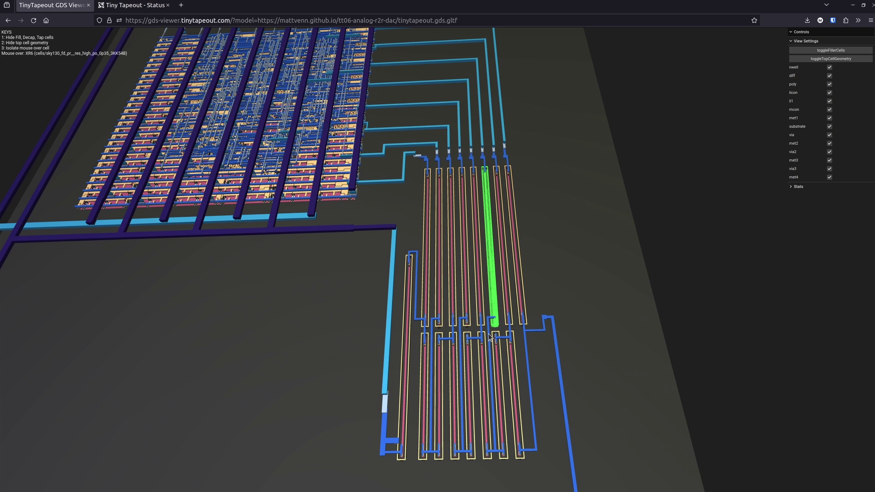
pyautogui.scroll(-2, 490, 337)
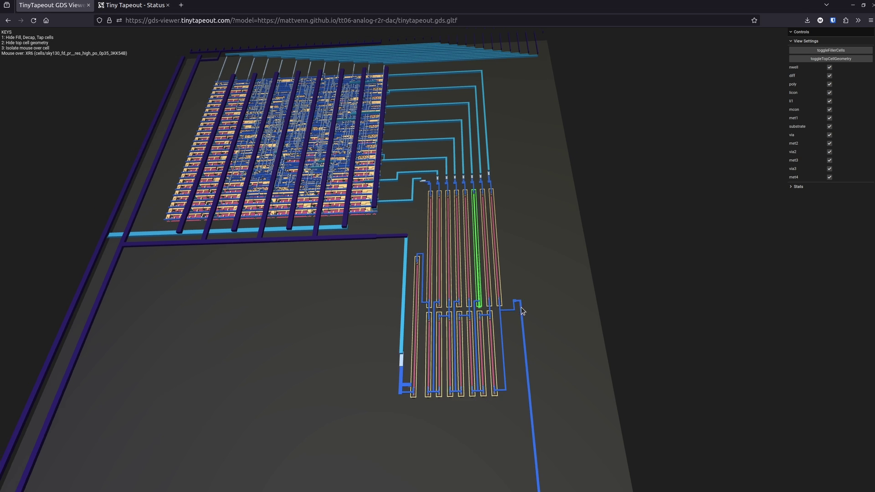
pyautogui.moveTo(526, 365); pyautogui.dragTo(492, 231, button='right')
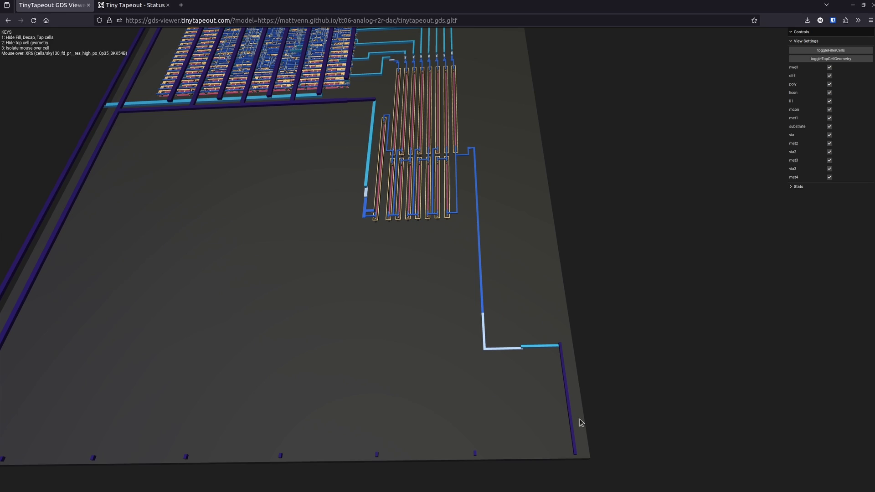
pyautogui.moveTo(446, 260); pyautogui.dragTo(547, 406, button='right')
pyautogui.scroll(-2, 524, 396)
pyautogui.scroll(3, 385, 346)
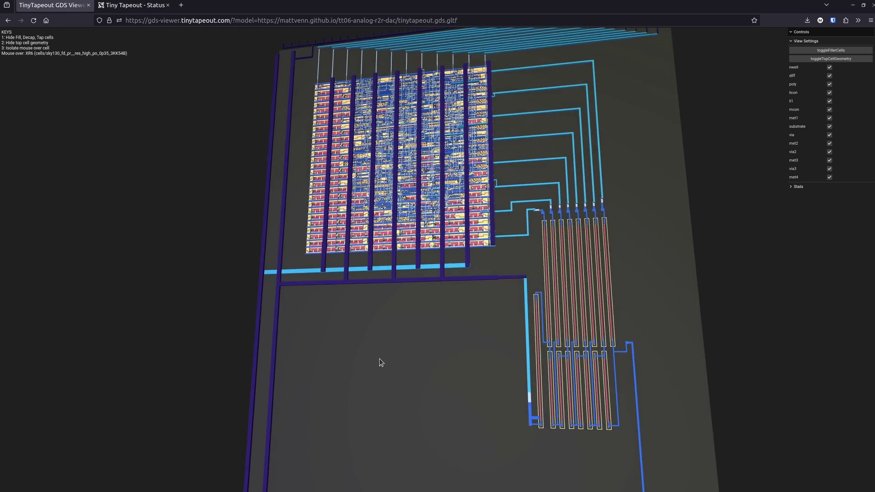
pyautogui.moveTo(381, 362); pyautogui.dragTo(564, 216)
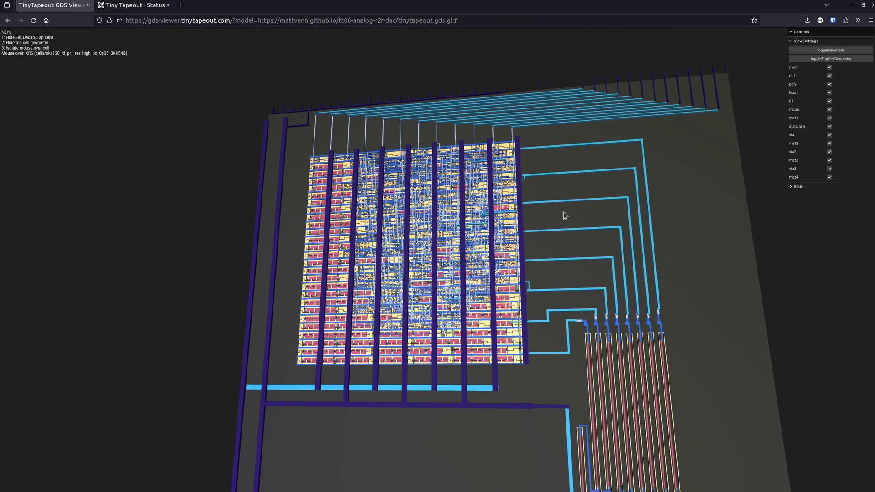
pyautogui.moveTo(417, 251); pyautogui.dragTo(447, 440)
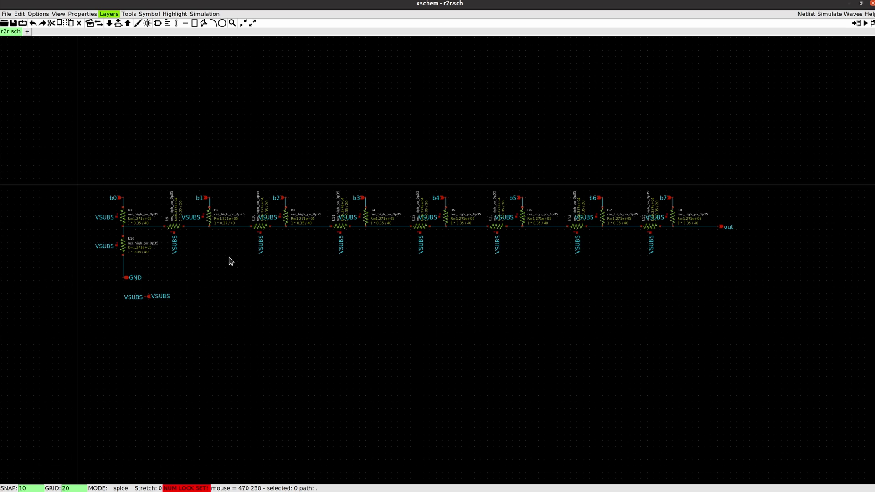
# Load testbench.sch from the tt06-analog-r2r-dac/xschem folder.
pyautogui.click(5, 24)
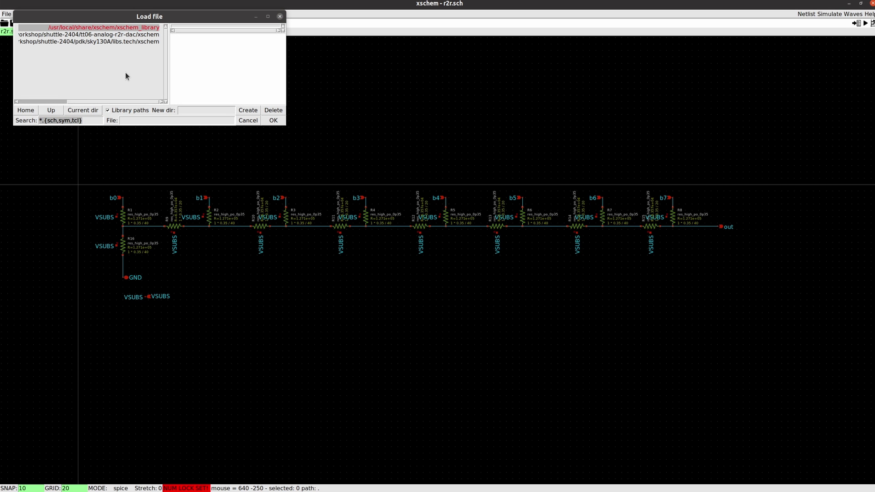
pyautogui.click(115, 37)
pyautogui.doubleClick(195, 64)
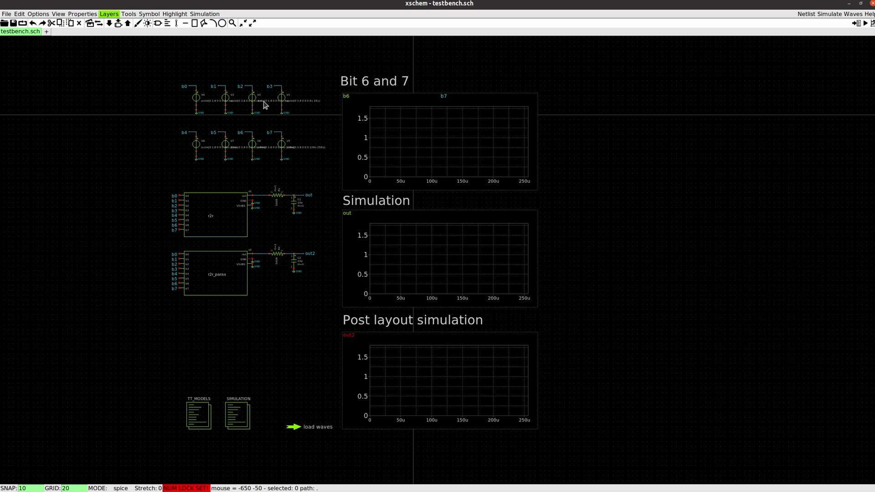
# Netlist and simulate the testbench in ngspice, then inspect the b6/b7, out and post-layout out2 graphs.
pyautogui.click(806, 14)
pyautogui.click(830, 14)
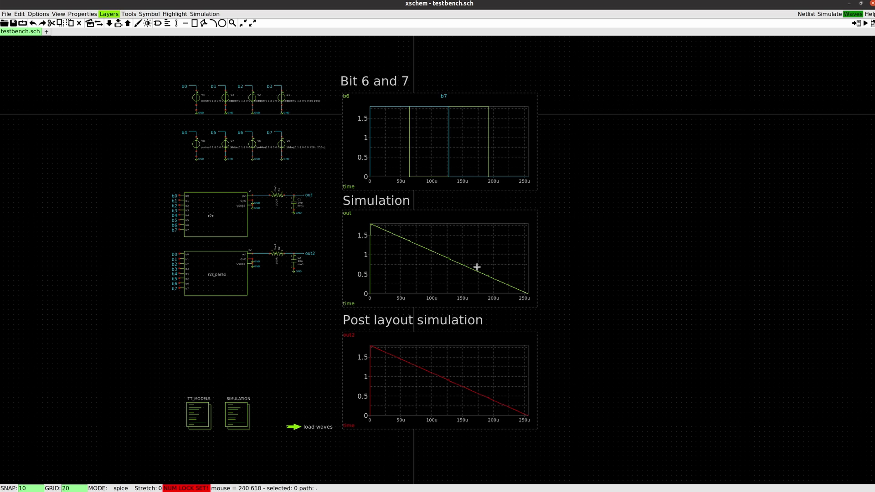
pyautogui.moveTo(598, 325); pyautogui.dragTo(692, 268, button='middle')
pyautogui.scroll(3, 574, 255)
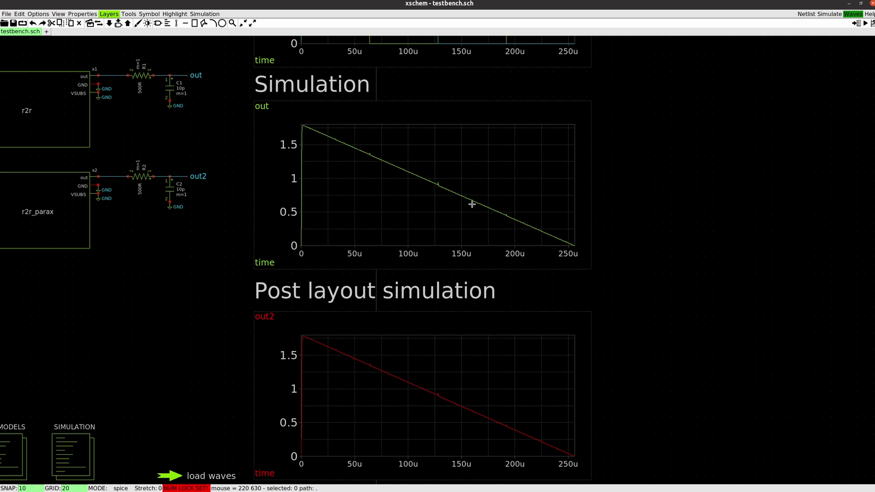
pyautogui.moveTo(679, 248); pyautogui.dragTo(672, 149, button='middle')
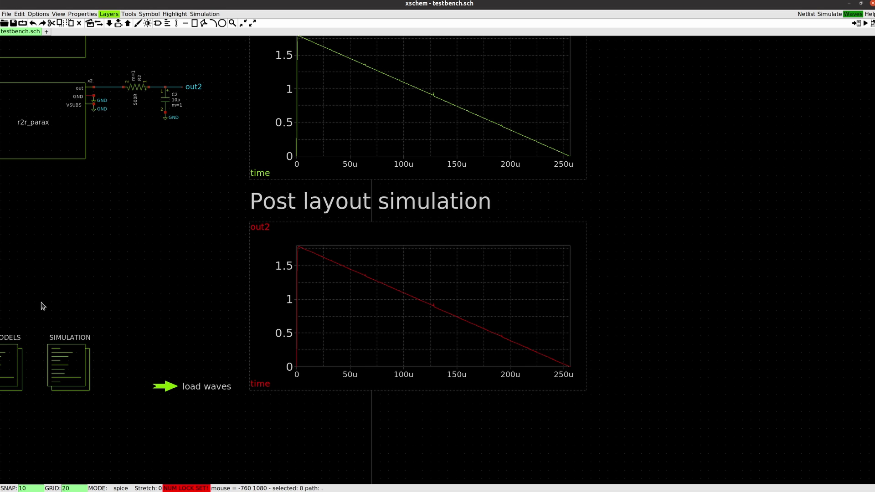
pyautogui.scroll(-1, 98, 305)
pyautogui.keyDown('ctrl'); pyautogui.scroll(1, 218, 250); pyautogui.keyUp('ctrl')
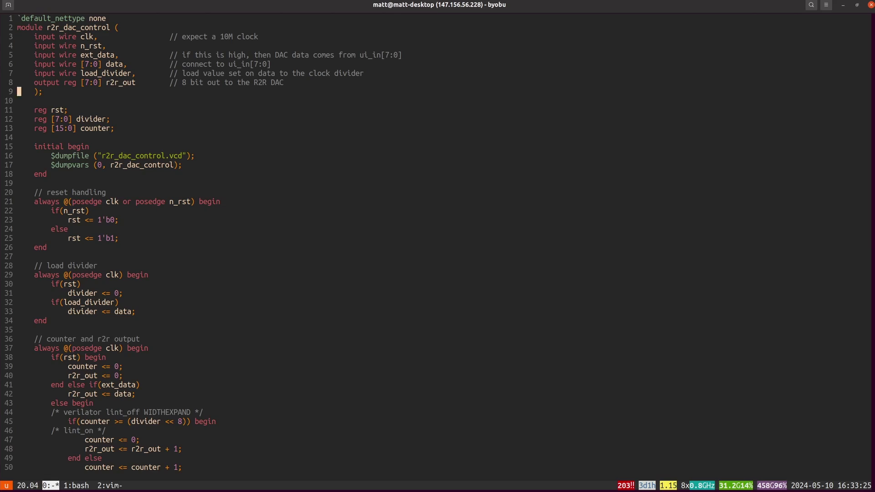
# Review r2r_dac_control.v, highlighting the ext_data input, then quit vim with :q.
pyautogui.press('j')
pyautogui.press('j')
pyautogui.press('j')
pyautogui.press('j')
pyautogui.press('j')
pyautogui.press('j')
pyautogui.press('j')
pyautogui.press('j')
pyautogui.press('j')
pyautogui.press('j')
pyautogui.press('j')
pyautogui.press('j')
pyautogui.press('j')
pyautogui.press('j')
pyautogui.press('j')
pyautogui.press('j')
pyautogui.press('j')
pyautogui.press('j')
pyautogui.press('j')
pyautogui.press('j')
pyautogui.press('j')
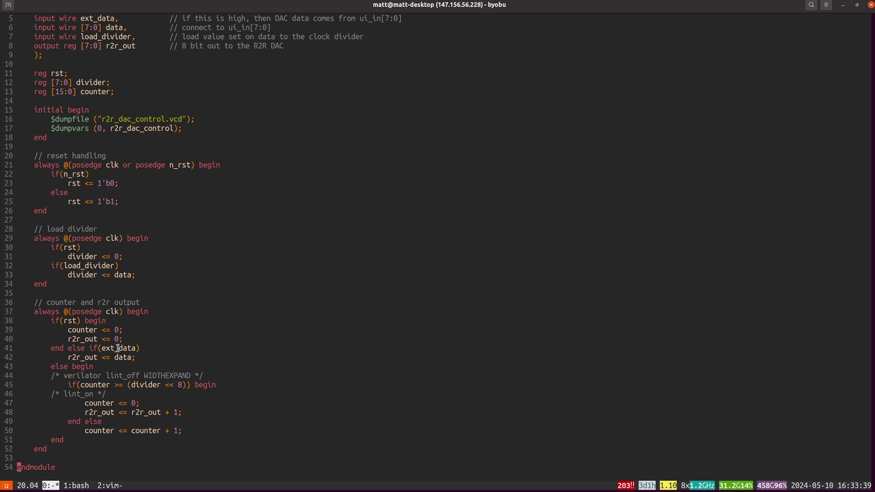
pyautogui.click(36, 28)
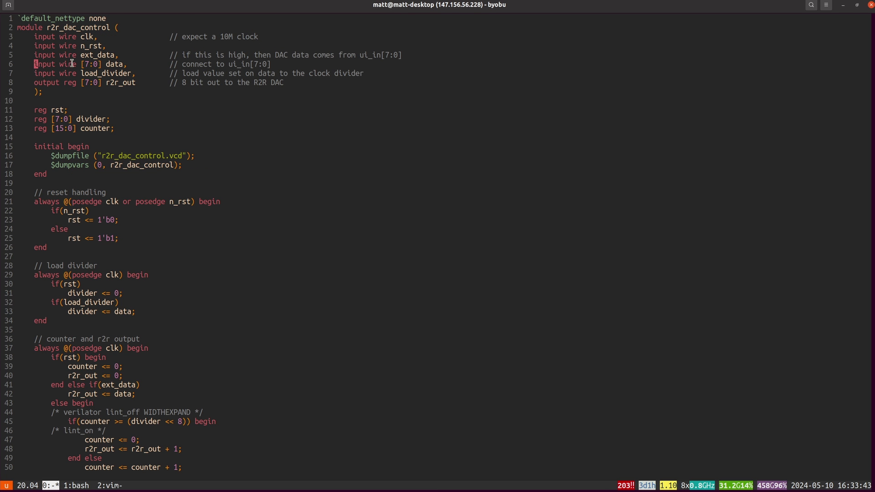
pyautogui.moveTo(81, 54); pyautogui.dragTo(112, 55)
pyautogui.write(':q')
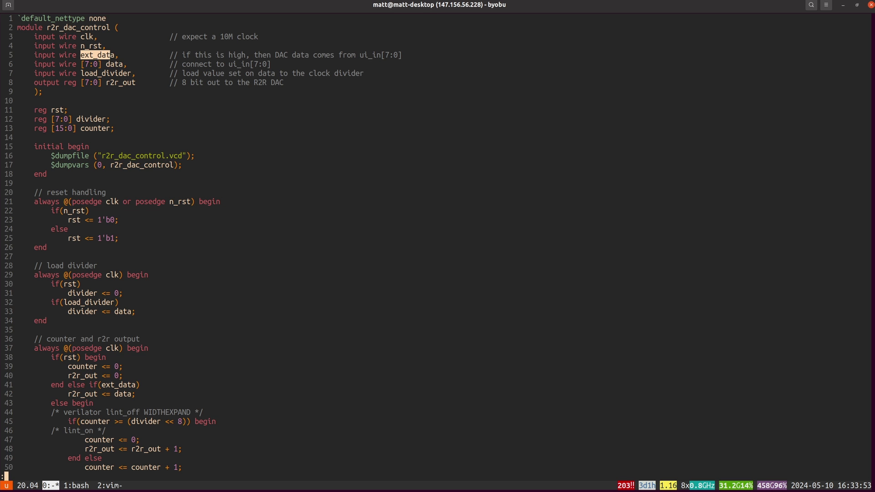
pyautogui.press('Return')
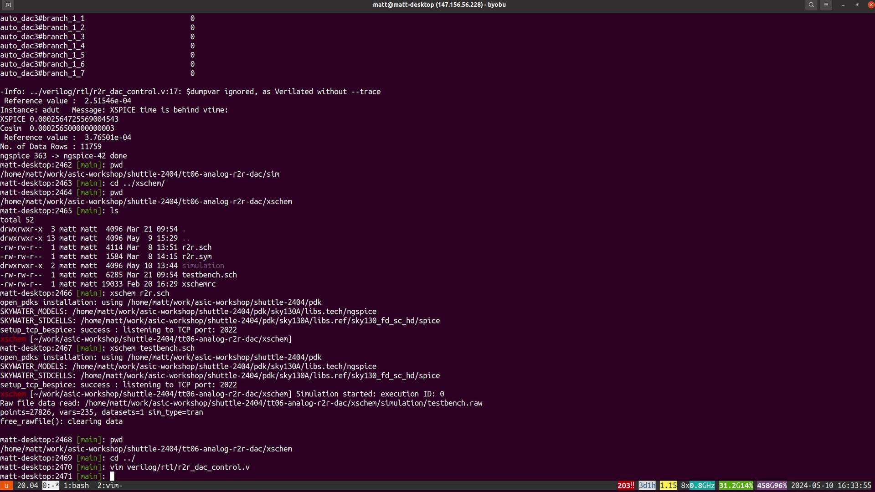
# Launch KLayout on gds/r2r_dac_control.gds from the shell.
pyautogui.write('klayout g')
pyautogui.press('Tab')
pyautogui.write('r')
pyautogui.press('Tab')
pyautogui.press('Return')
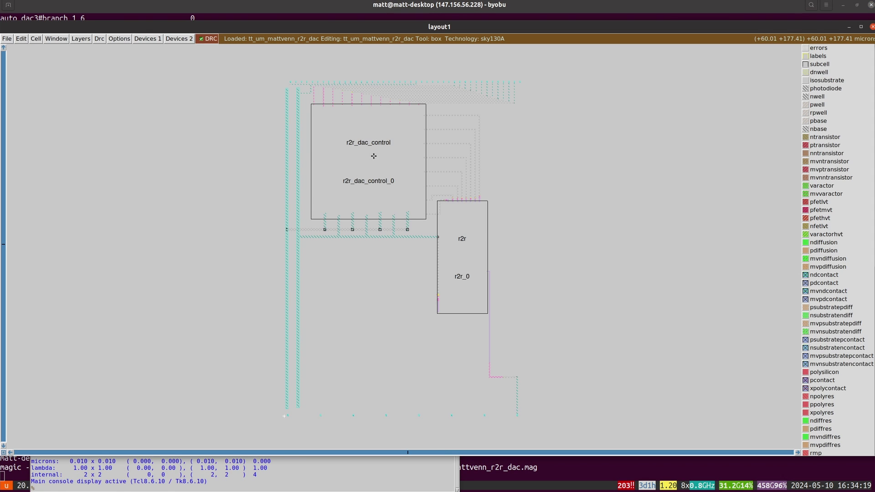
# Expand the r2r and r2r_dac_control cells in Magic to show their layouts.
pyautogui.press('s')
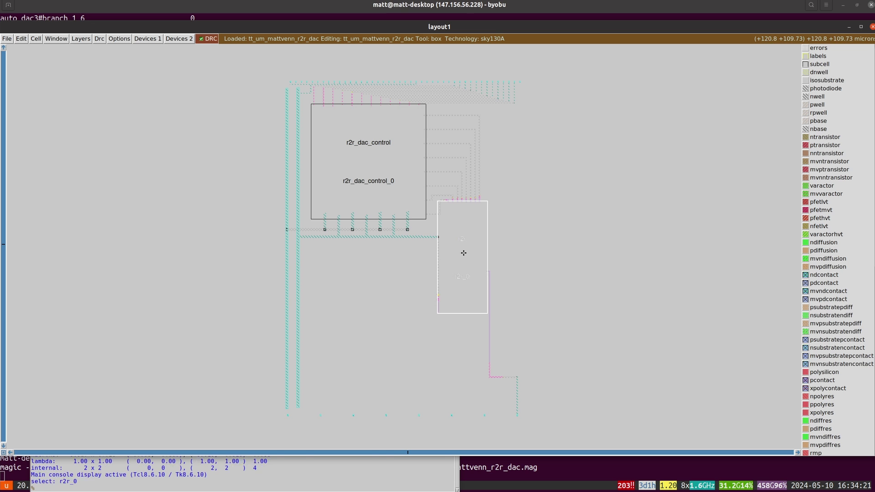
pyautogui.hotkey('ctrl', 'x')
pyautogui.press('s')
pyautogui.hotkey('ctrl', 'x')
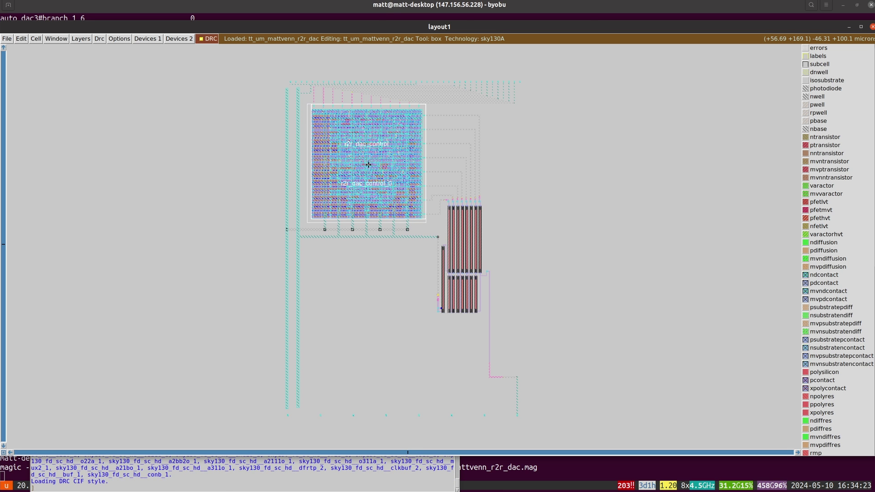
# Zoom into the top routing, scroll down to the resistor ladder, then tilt the 3-D GDS view.
pyautogui.click(292, 70)
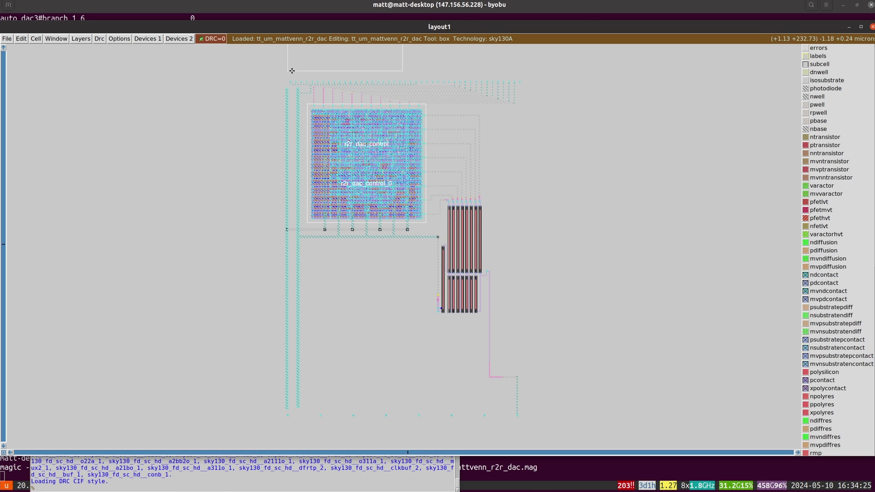
pyautogui.rightClick(569, 126)
pyautogui.press('z')
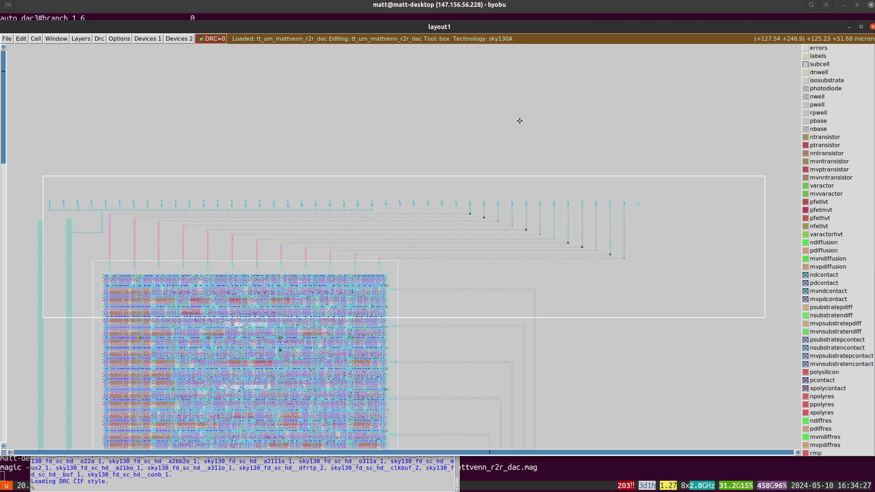
pyautogui.scroll(-4, 573, 241)
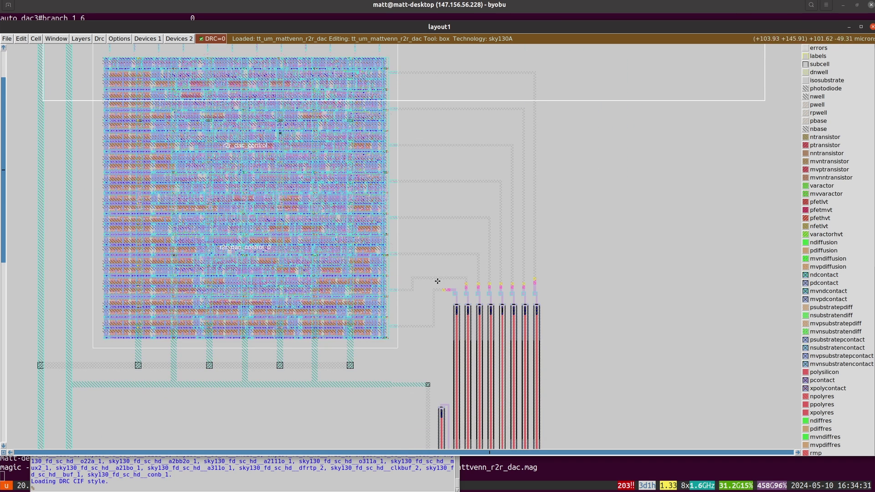
pyautogui.scroll(-2, 437, 281)
pyautogui.scroll(-4, 460, 190)
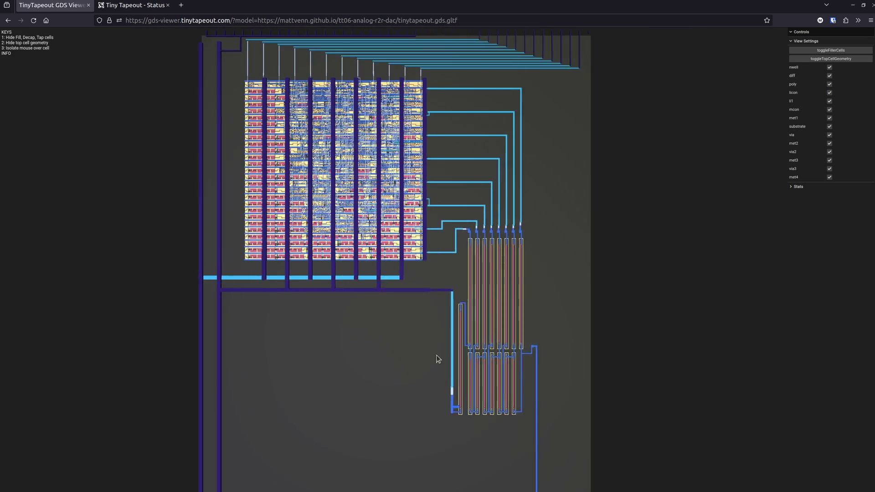
pyautogui.moveTo(437, 359); pyautogui.dragTo(433, 299)
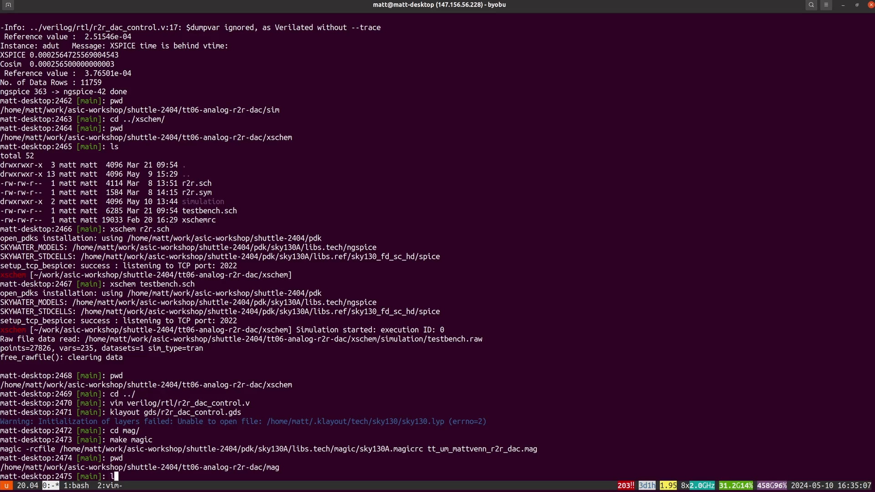
pyautogui.write('ess ../src/v')
pyautogui.press('BackSpace')
pyautogui.press('Tab')
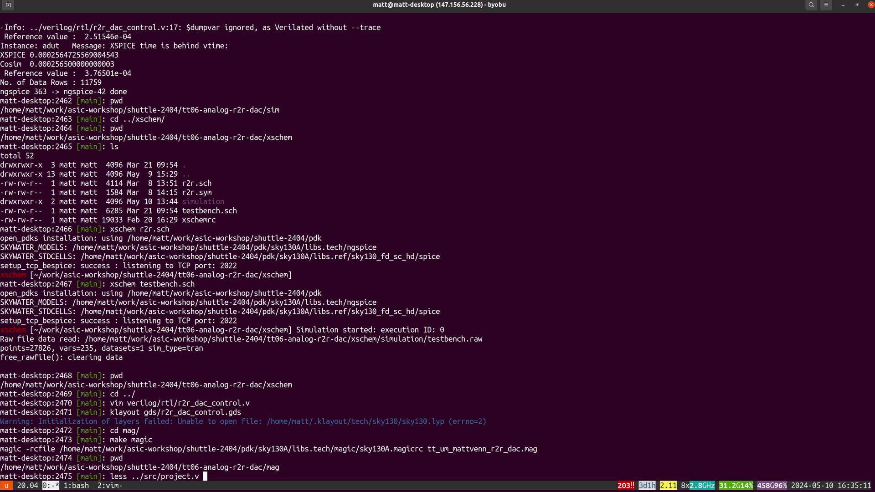
pyautogui.press('Return')
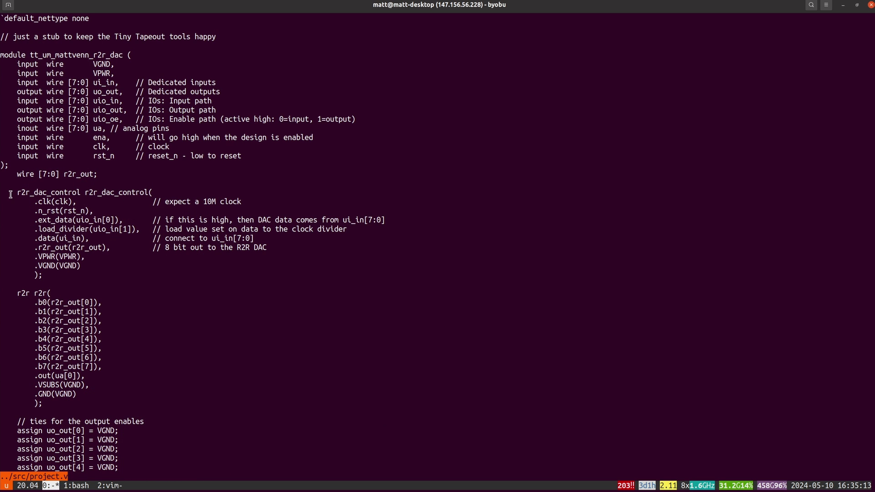
pyautogui.moveTo(11, 194); pyautogui.dragTo(81, 279)
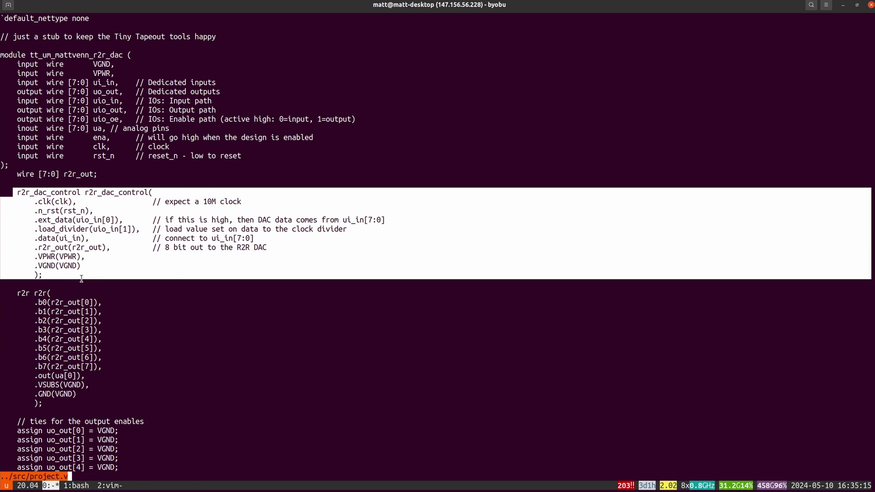
pyautogui.moveTo(16, 292); pyautogui.dragTo(101, 397)
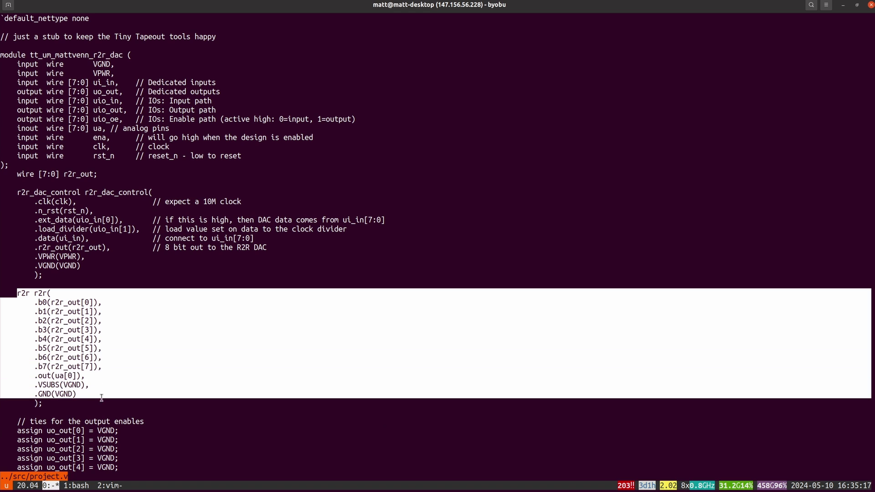
pyautogui.moveTo(17, 174); pyautogui.dragTo(103, 172)
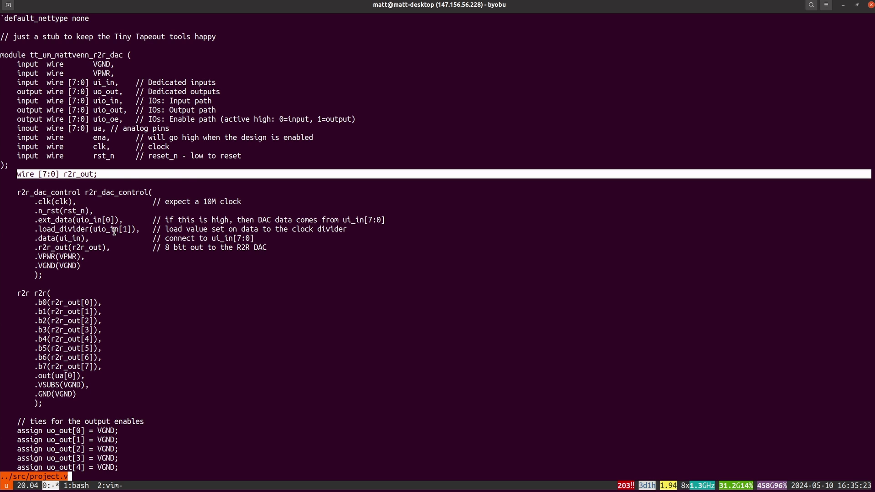
pyautogui.write('qpwd')
# Run make clean lvs from the mag folder to check layout versus schematic.
pyautogui.press('Return')
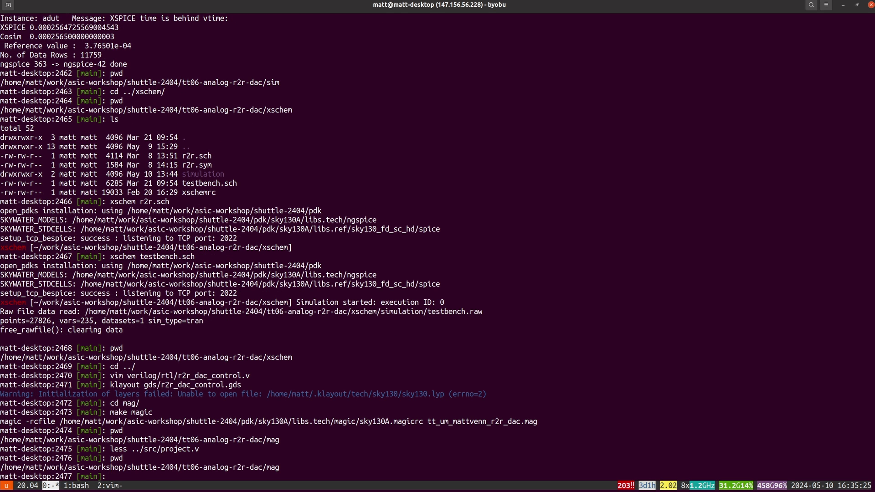
pyautogui.write('make clean lvs')
pyautogui.press('Return')
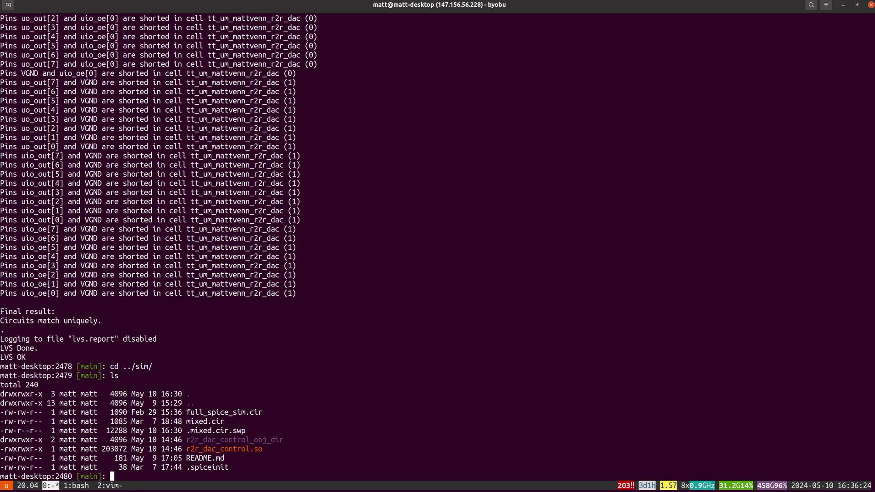
# Show README.md and run its ngspice vlnggen command to compile r2r_dac_control.v.
pyautogui.write('cat README.md')
pyautogui.press('Return')
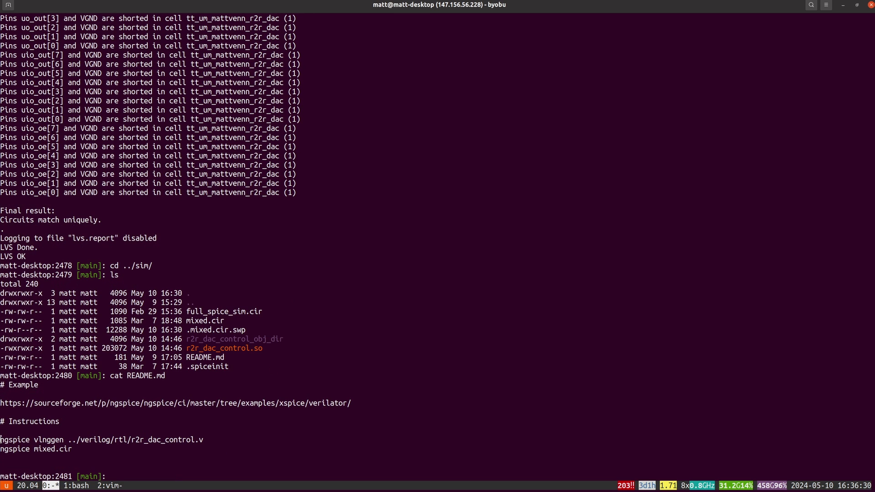
pyautogui.moveTo(1, 440); pyautogui.dragTo(204, 438)
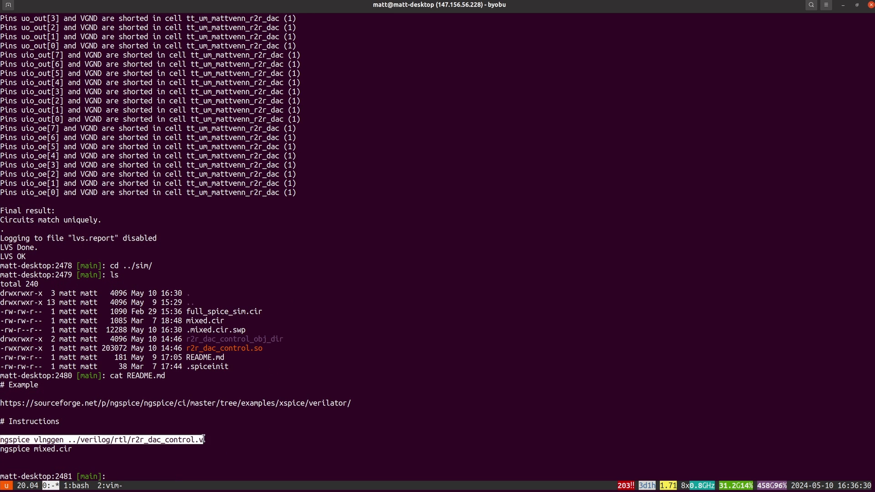
pyautogui.middleClick(258, 425)
pyautogui.press('Return')
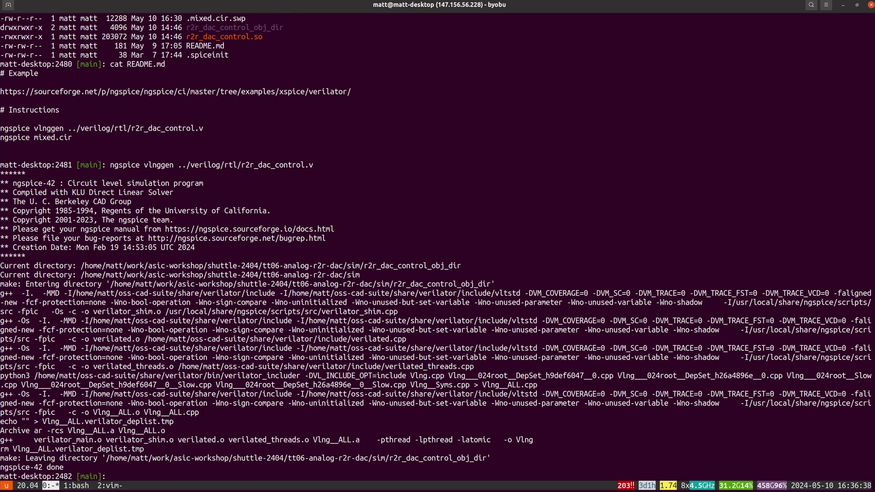
# List the sim directory and open mixed.cir in vim.
pyautogui.write('ls')
pyautogui.press('Return')
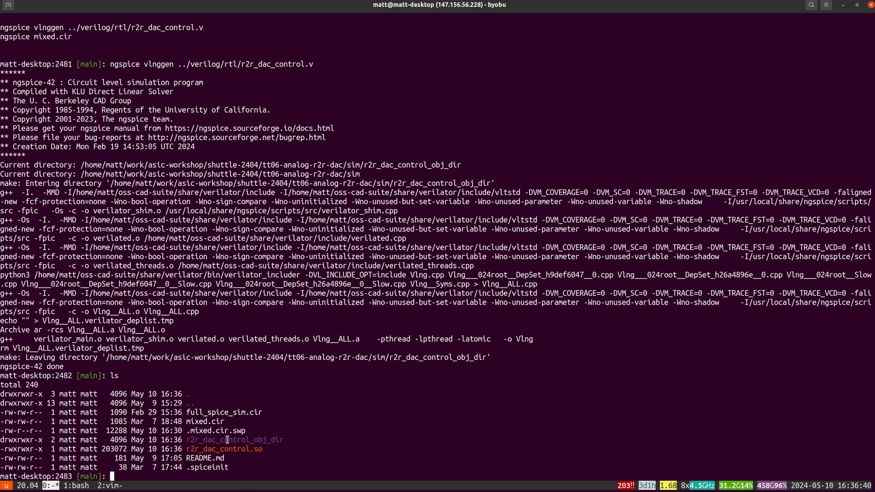
pyautogui.write('vim mixed.cir')
pyautogui.press('Return')
# In the vim window on mixed.cir, highlight the adut d_cosim instance and r2r_dac_control.so path.
pyautogui.press('q')
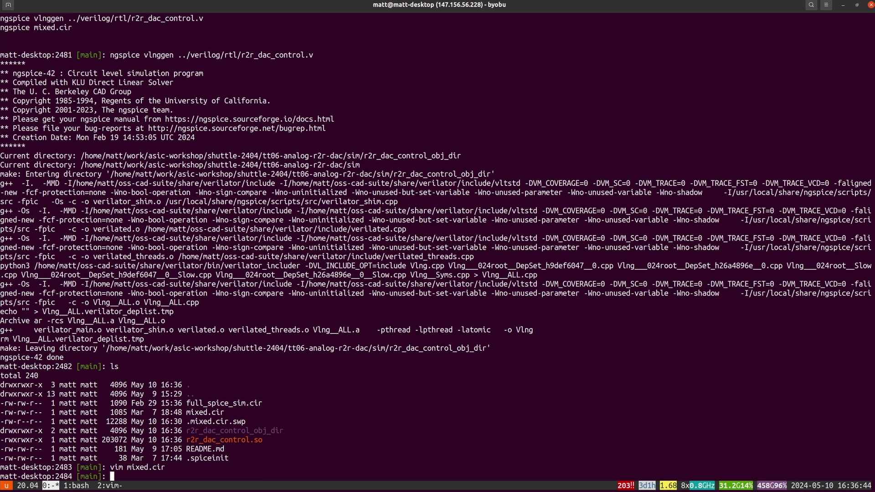
pyautogui.press('F4')
pyautogui.press('F4')
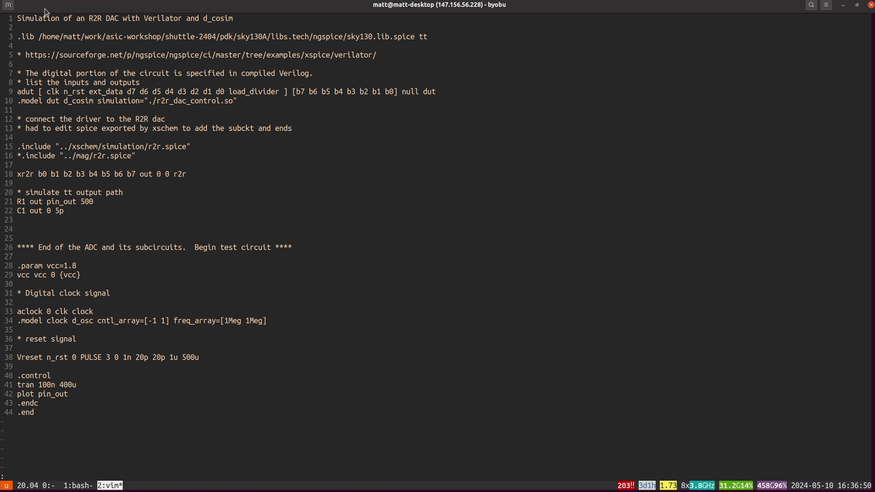
pyautogui.moveTo(24, 93); pyautogui.dragTo(438, 88)
pyautogui.doubleClick(192, 101)
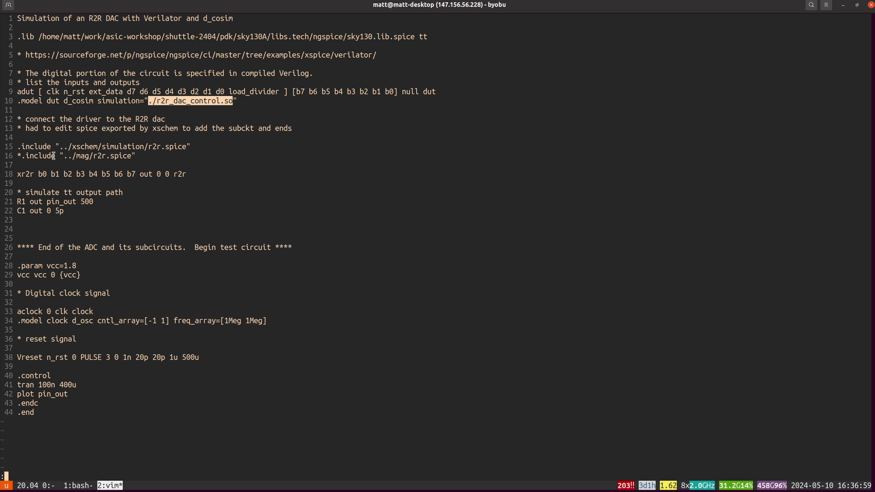
# Highlight the r2r.spice include, r2r subcircuit pins, clock model and reset pulse lines.
pyautogui.moveTo(36, 146); pyautogui.dragTo(184, 145)
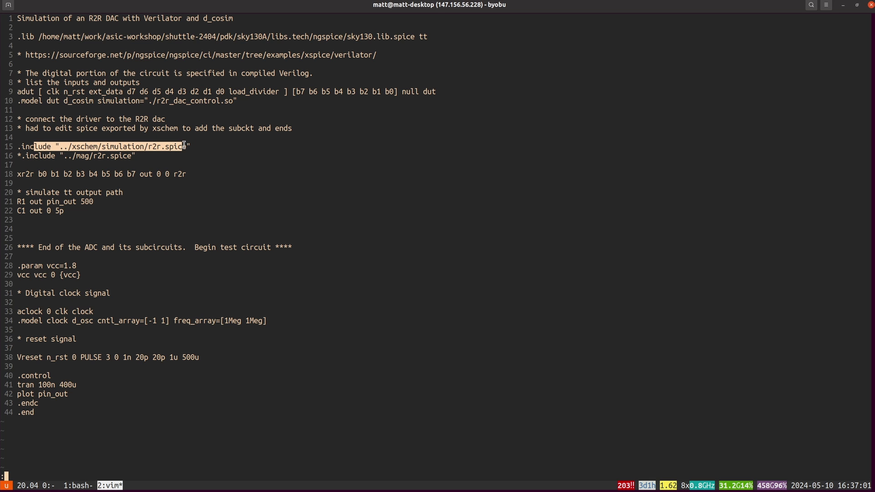
pyautogui.moveTo(43, 175); pyautogui.dragTo(179, 172)
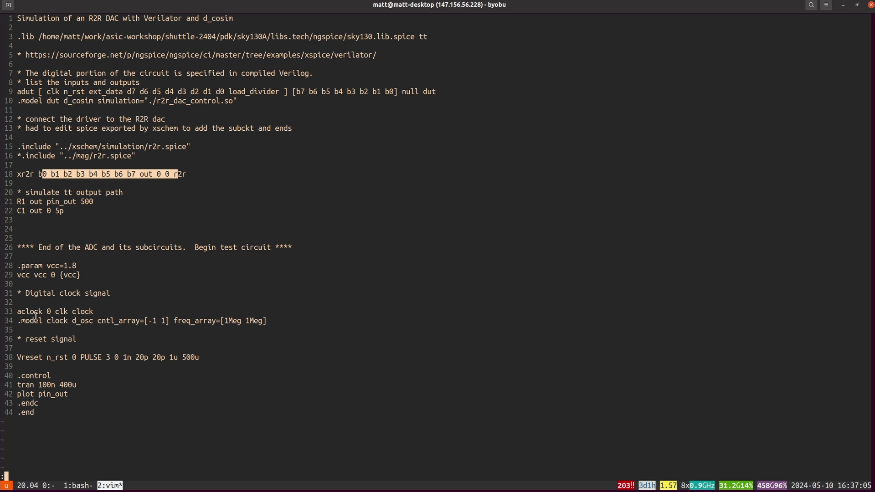
pyautogui.moveTo(35, 319); pyautogui.dragTo(150, 313)
pyautogui.moveTo(46, 357); pyautogui.dragTo(144, 358)
pyautogui.click(28, 384)
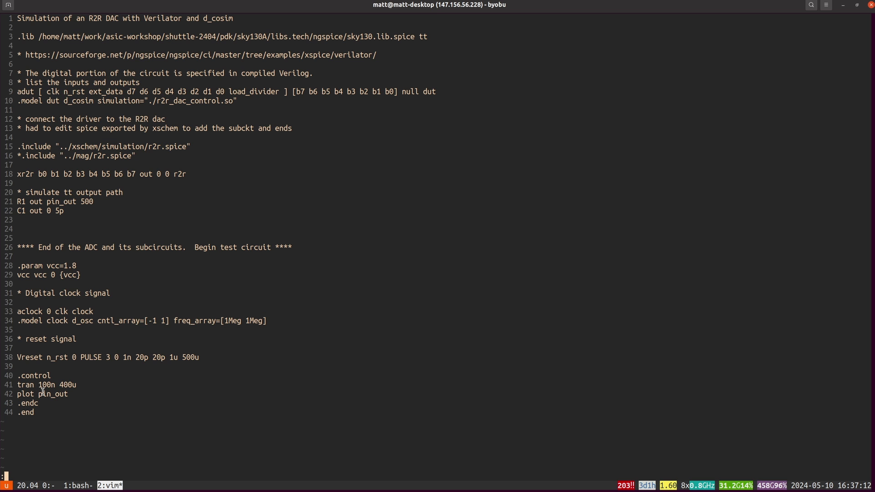
# Quit vim, list the sim directory, and run ngspice on mixed.cir to plot pin_out.
pyautogui.write('q')
pyautogui.press('Return')
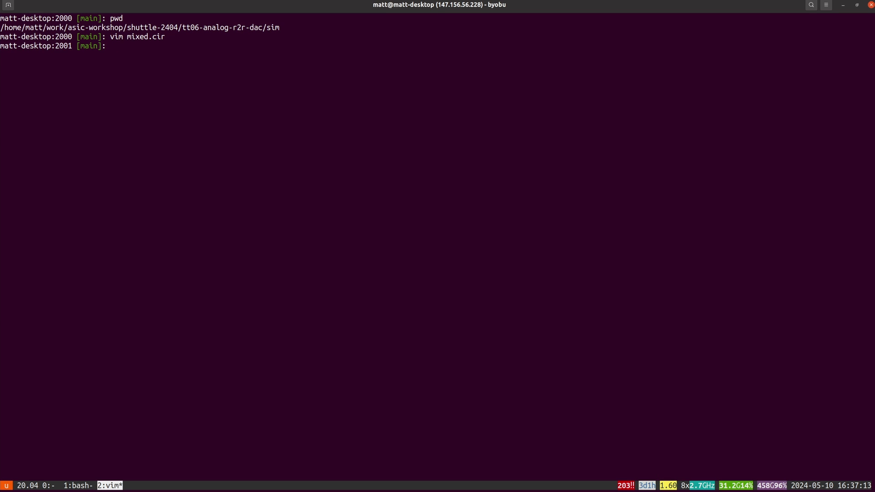
pyautogui.write('ls')
pyautogui.press('Return')
pyautogui.write('ng')
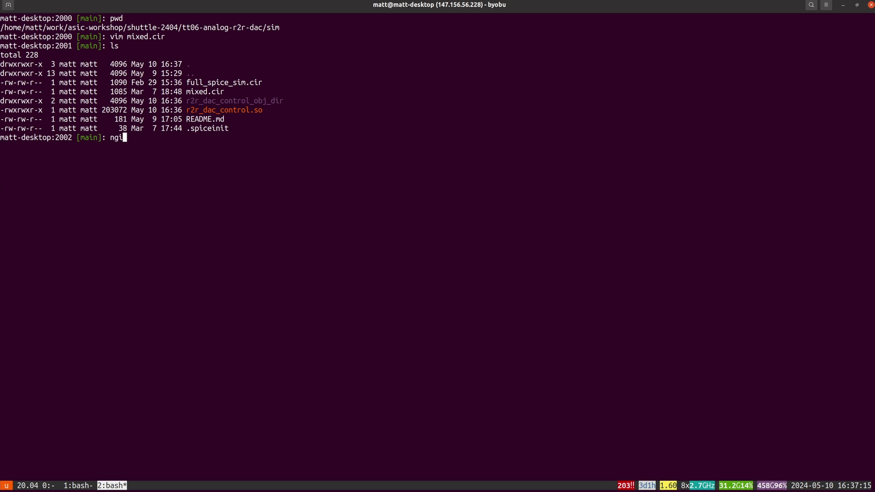
pyautogui.write('spice mixed.cir')
pyautogui.press('Return')
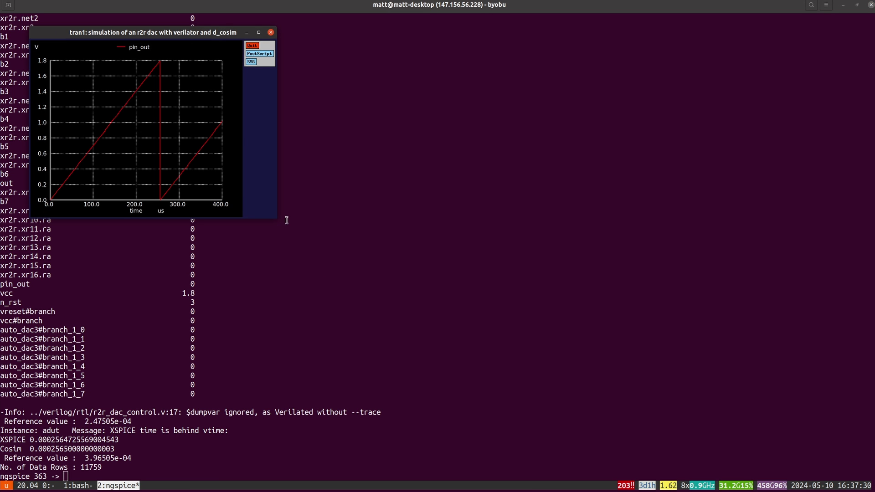
# Enlarge the ngspice plot window to show the pin_out ramp peaking near 1.78 V at 256 µs.
pyautogui.moveTo(275, 219); pyautogui.dragTo(604, 425)
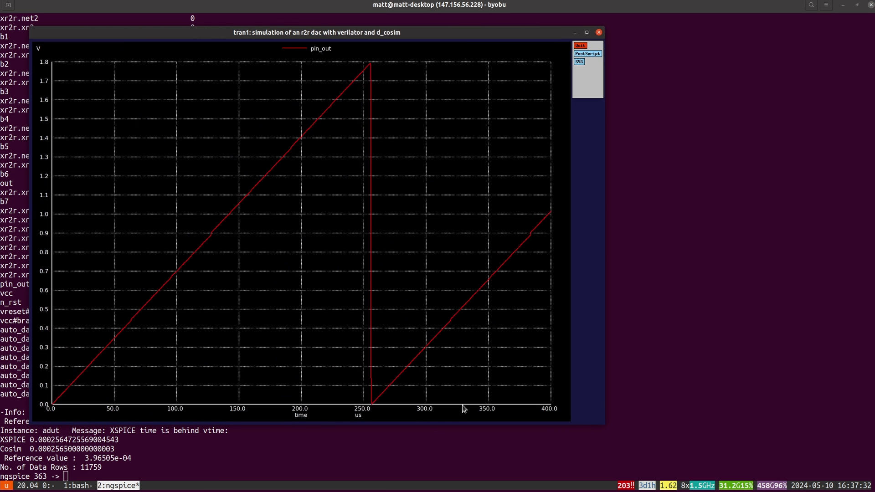